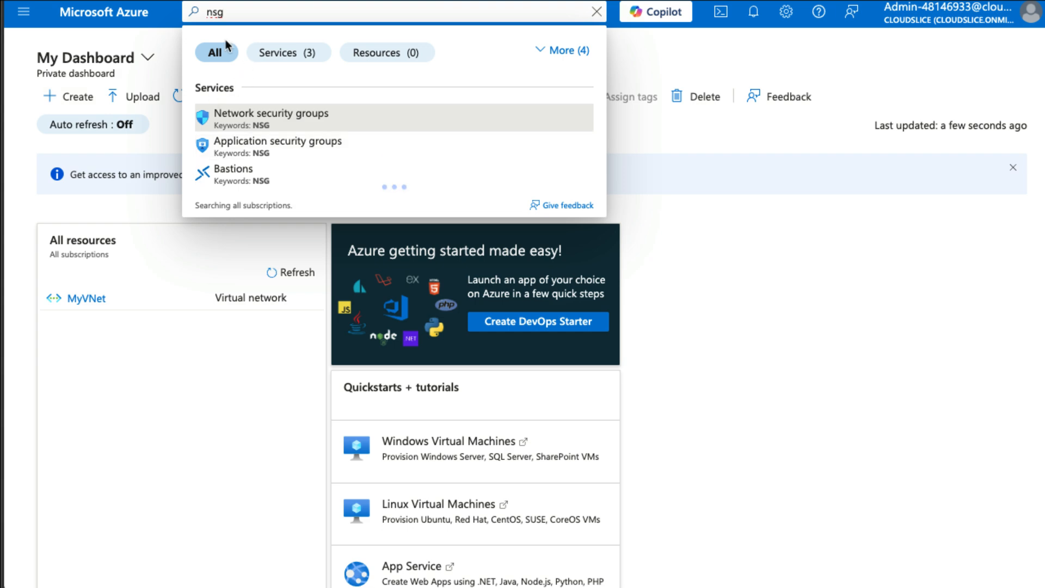
Create a network security group named MyNSG in the resource group AZ300-RGlod48146933 under the Challenge Labs 02 subscription.
click(271, 124)
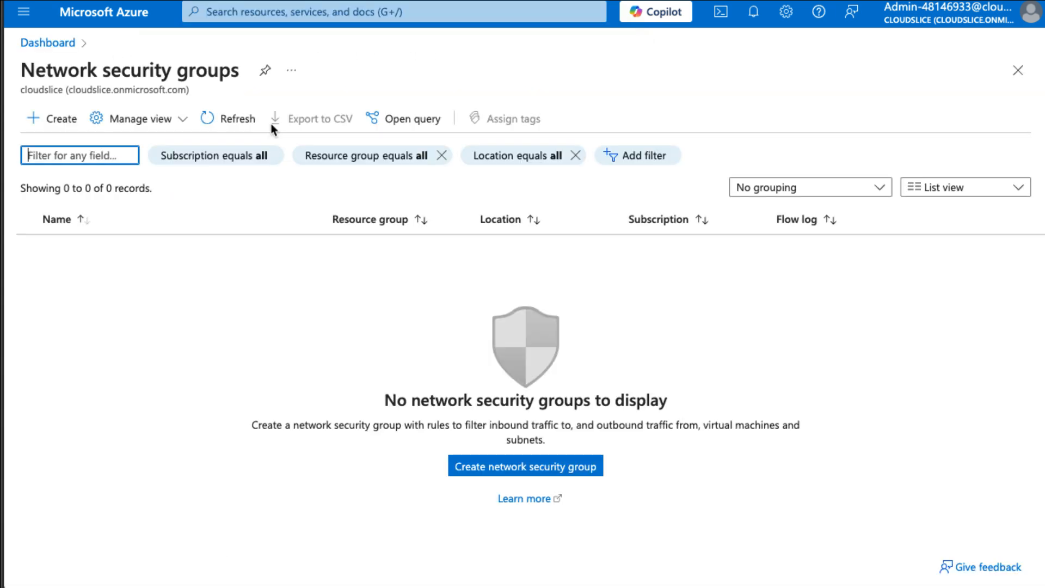
click(47, 134)
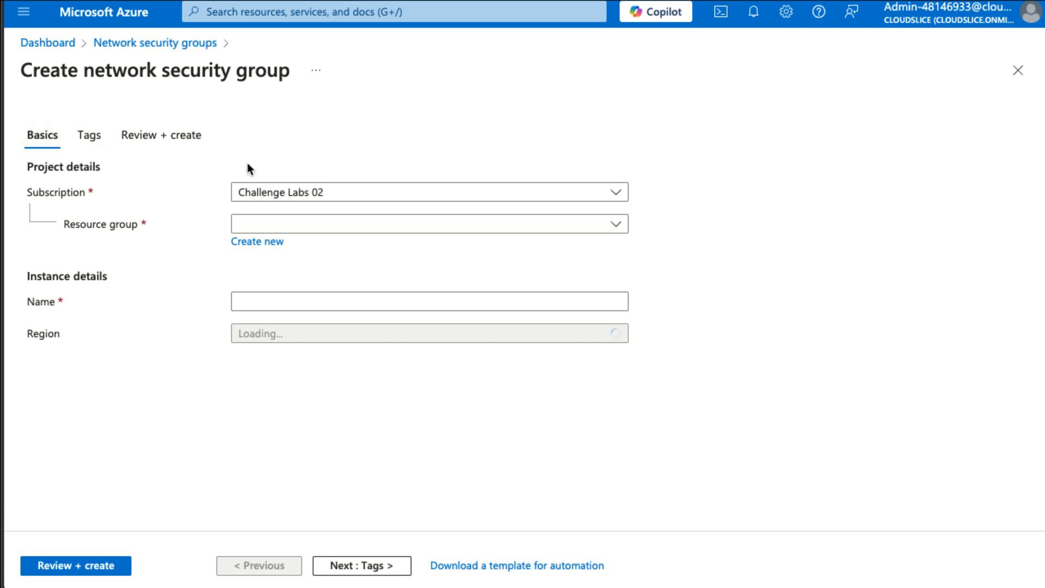
click(305, 223)
click(322, 279)
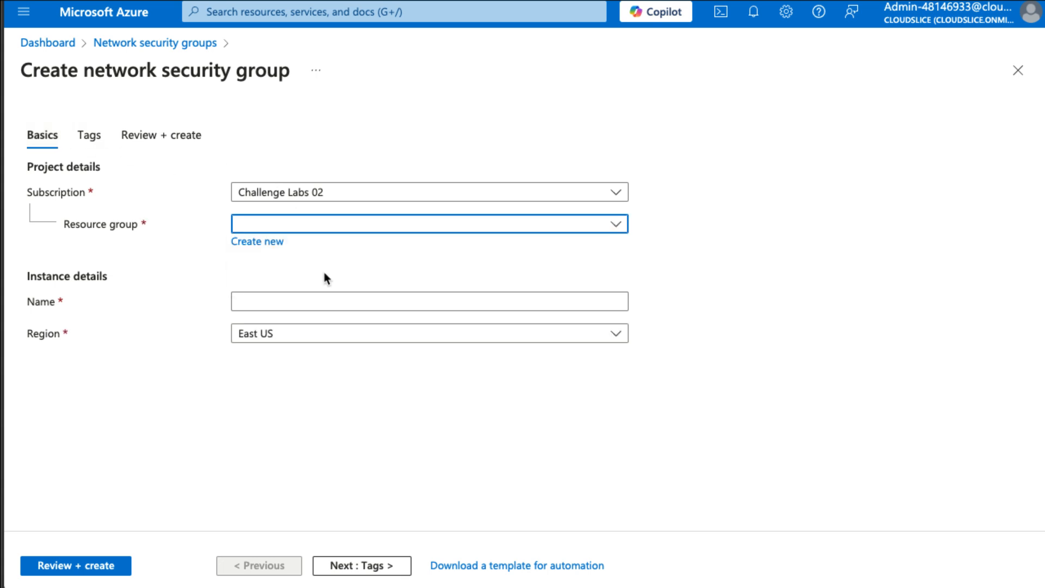
click(317, 294)
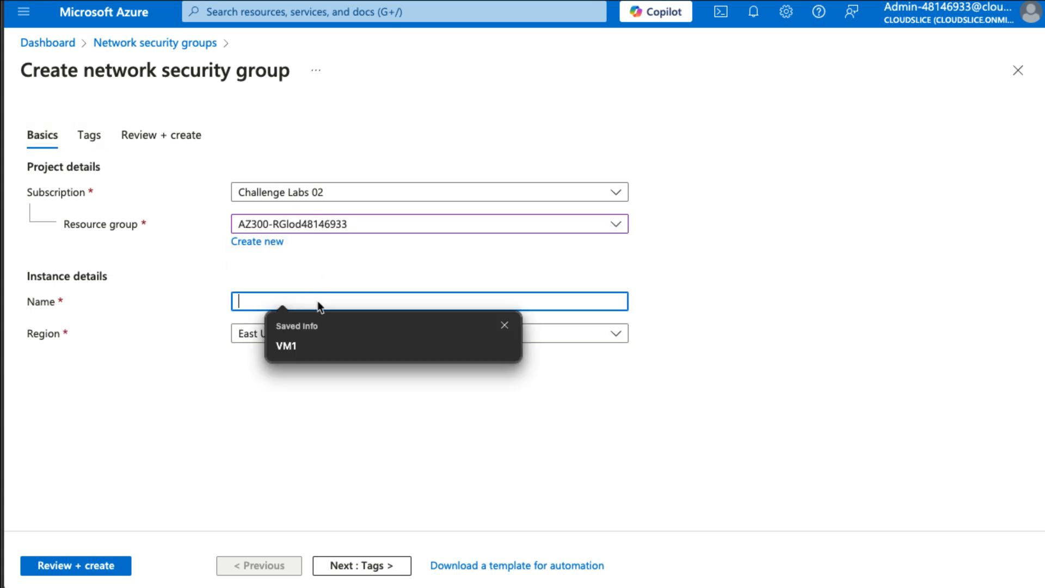
text(MyNSG)
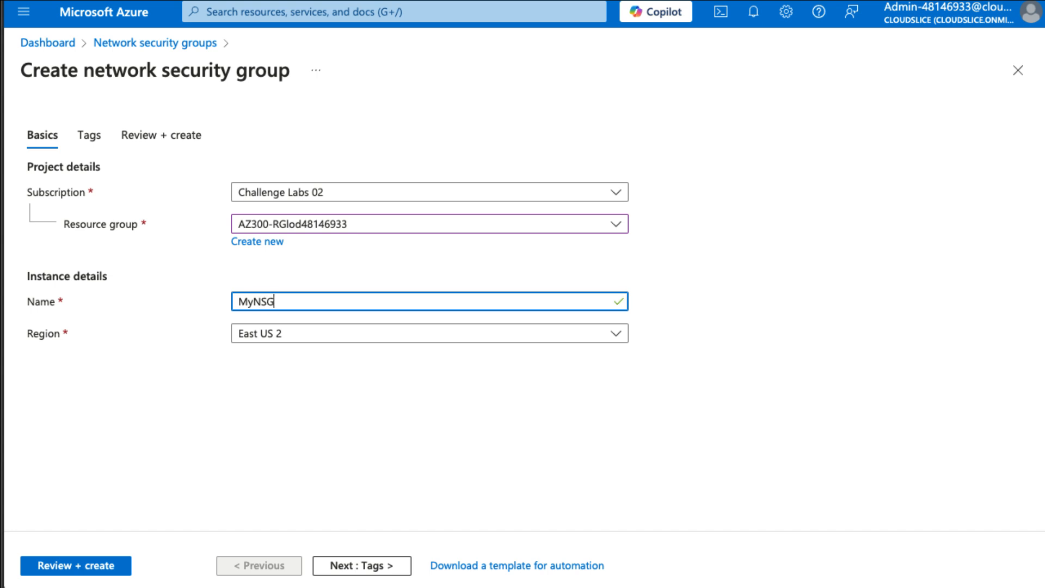
click(81, 565)
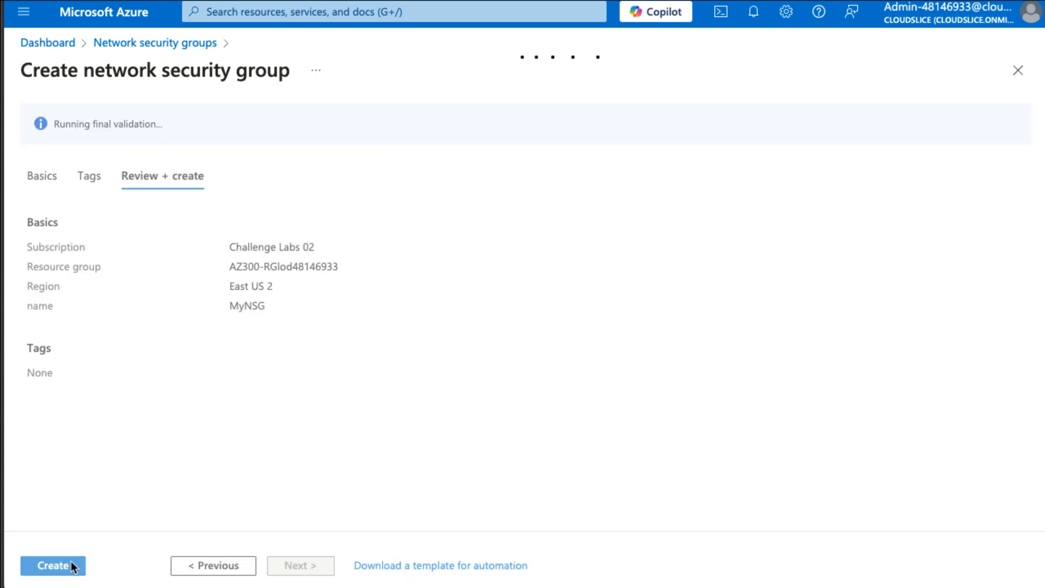
click(73, 566)
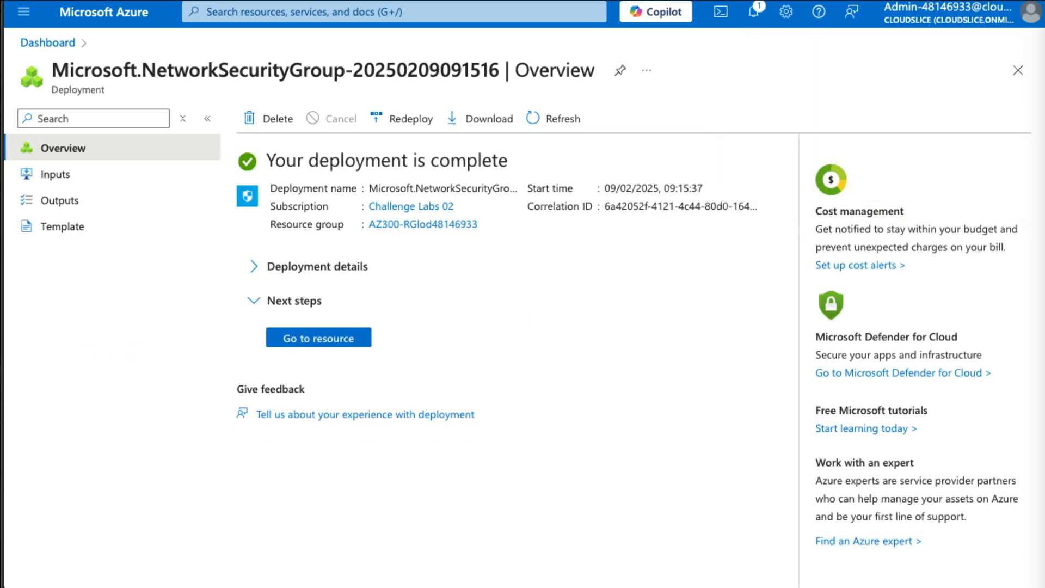
Associate the new MyNSG security group with MySubnet in the MyVNet virtual network.
click(348, 340)
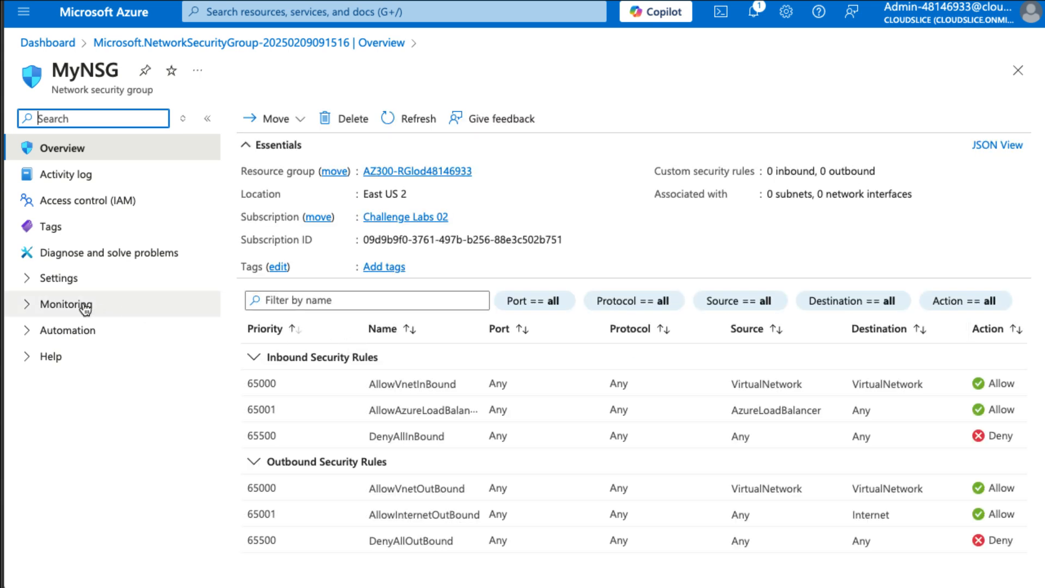
click(51, 280)
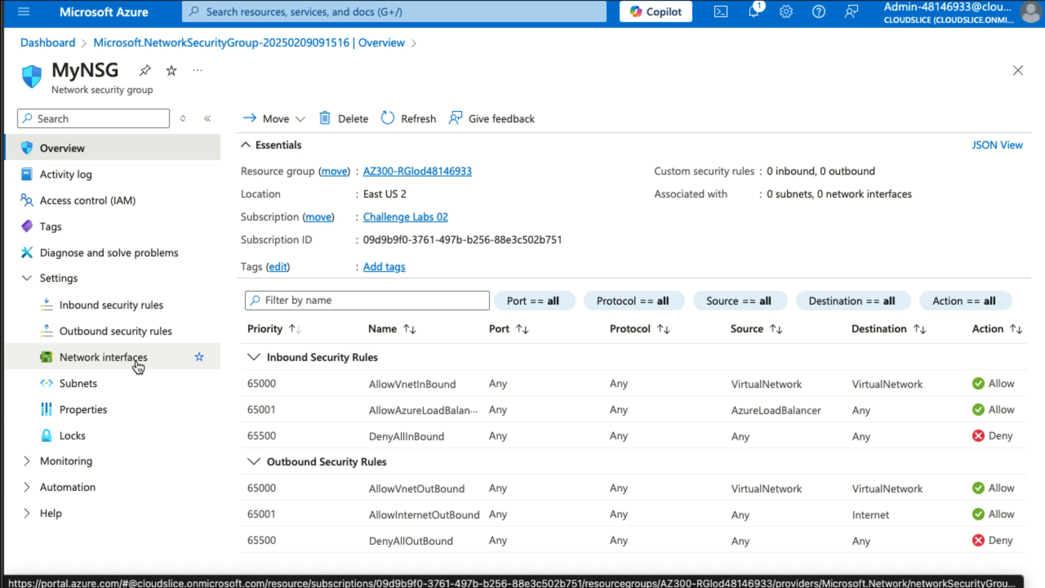
click(123, 390)
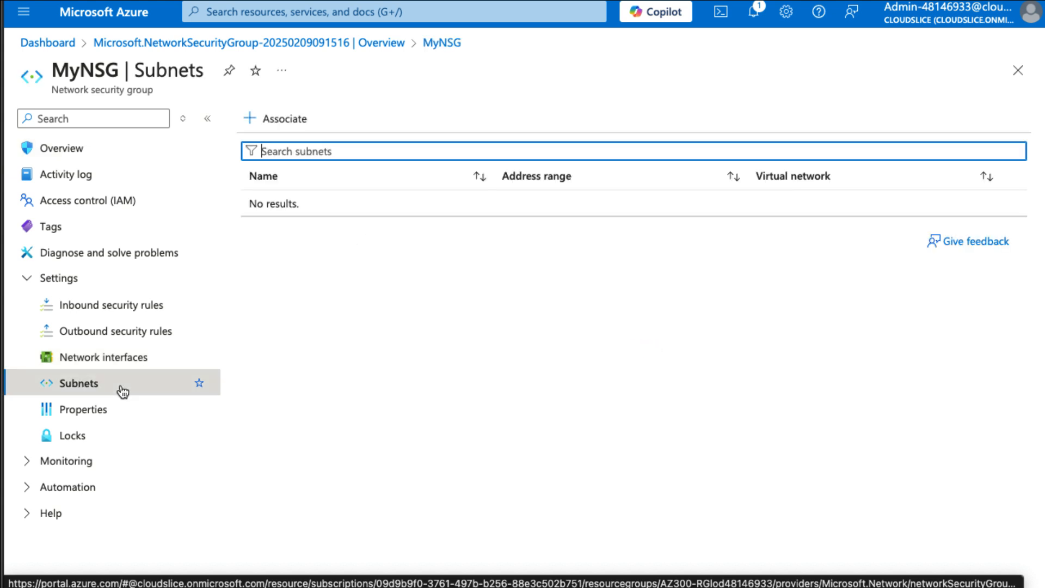
click(277, 124)
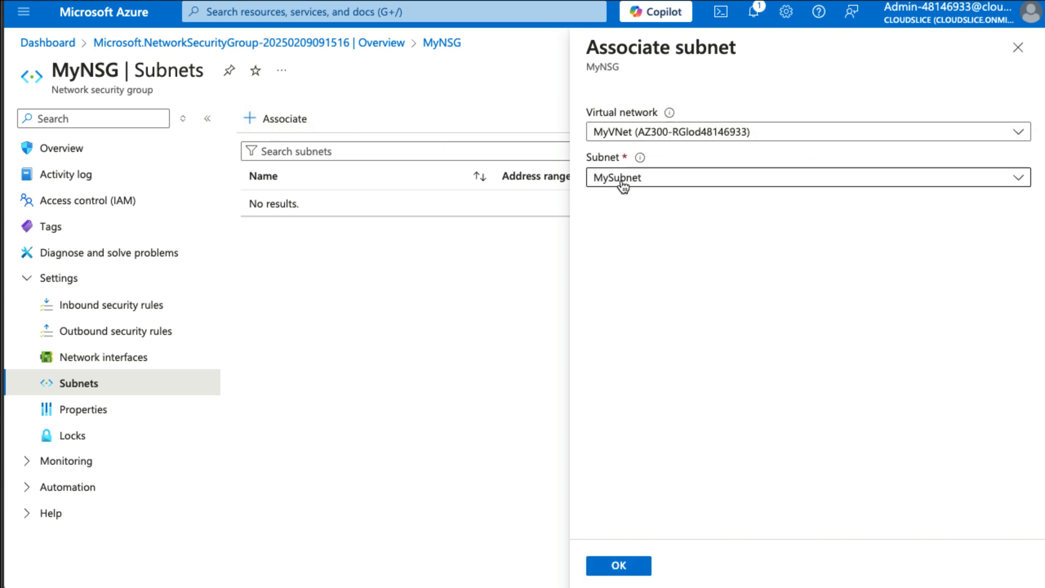
click(636, 570)
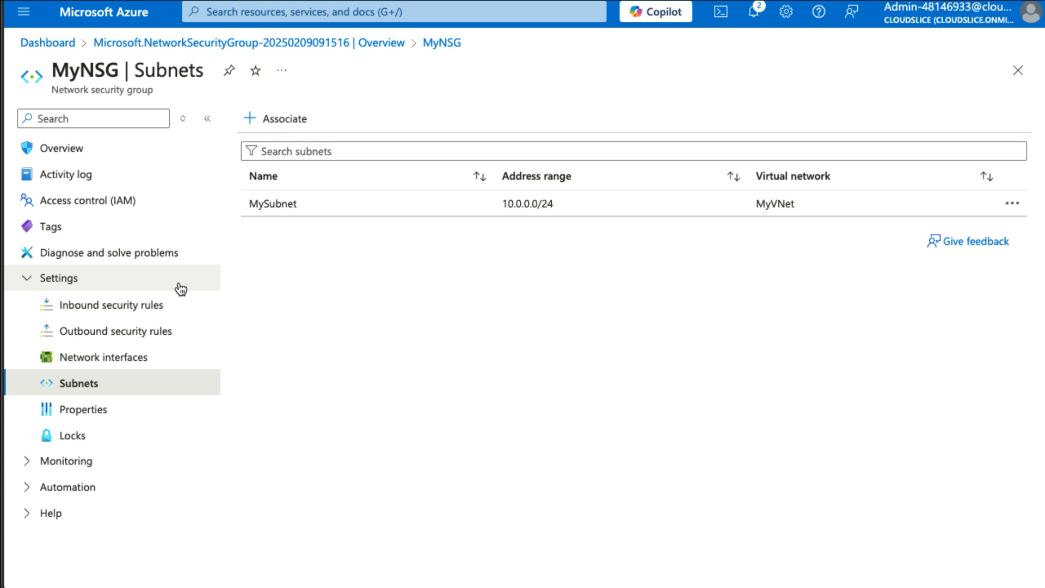
Start a new inbound security rule in MyNSG with destination ports 80,443 and the TCP protocol.
click(150, 310)
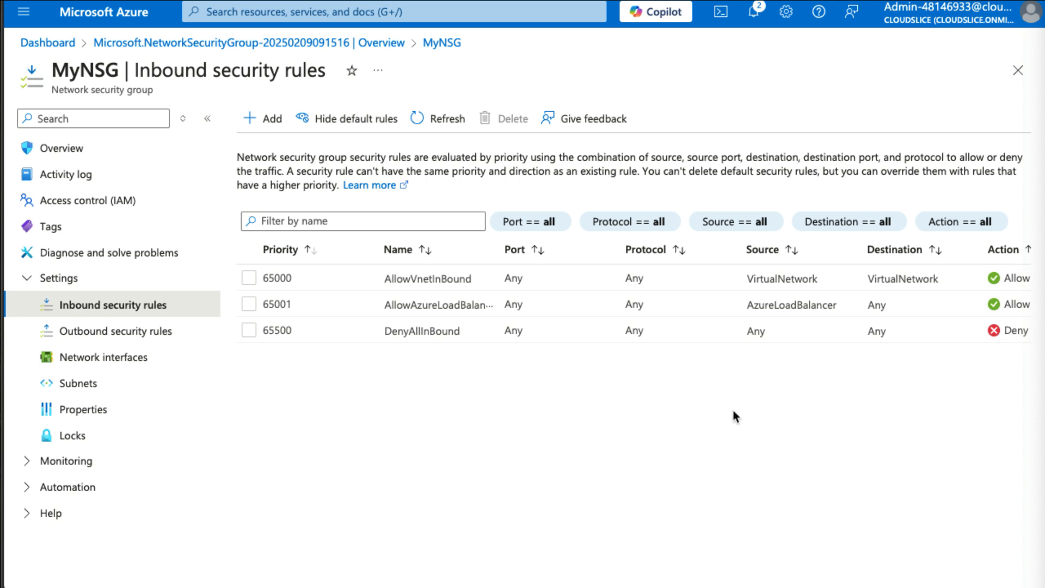
click(272, 123)
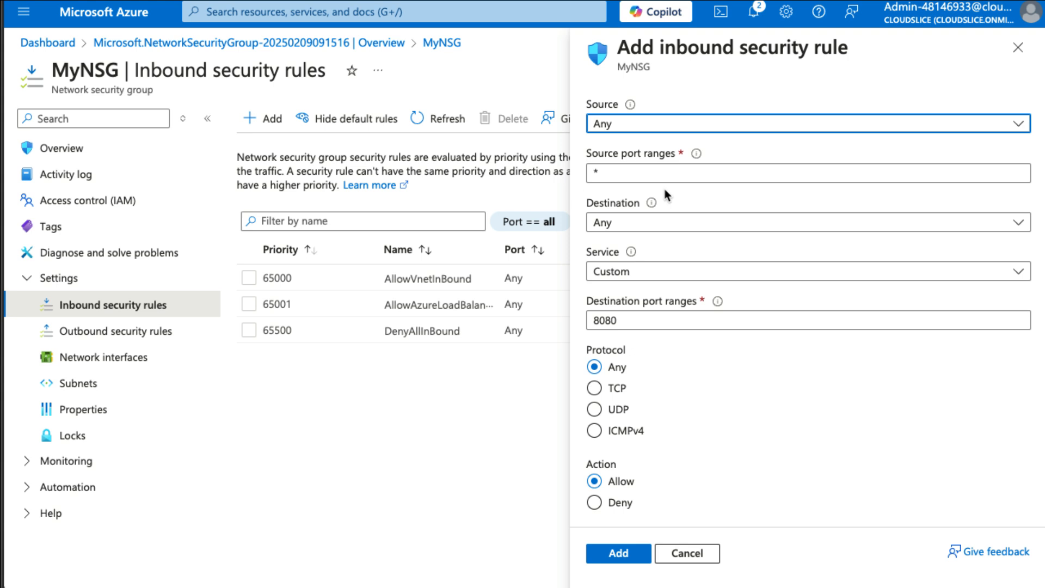
click(686, 316)
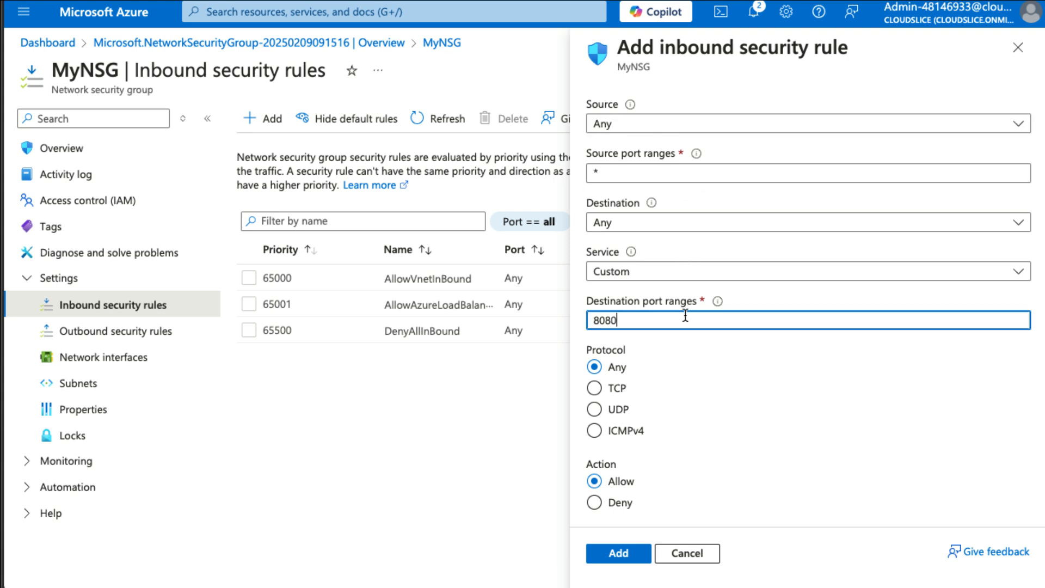
double_click(685, 316)
text(80,443)
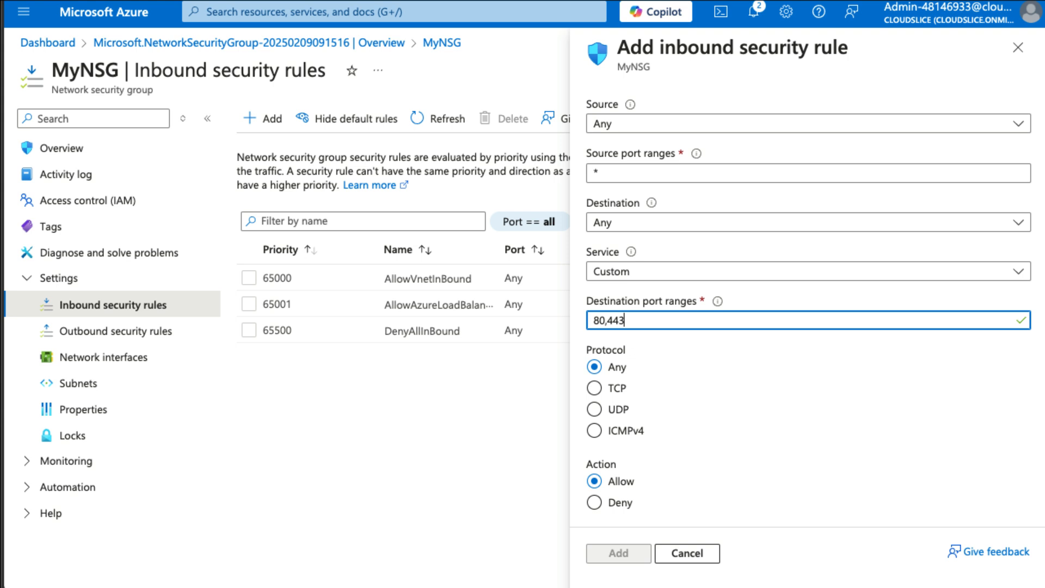
scroll(682, 397, down, 1)
click(597, 371)
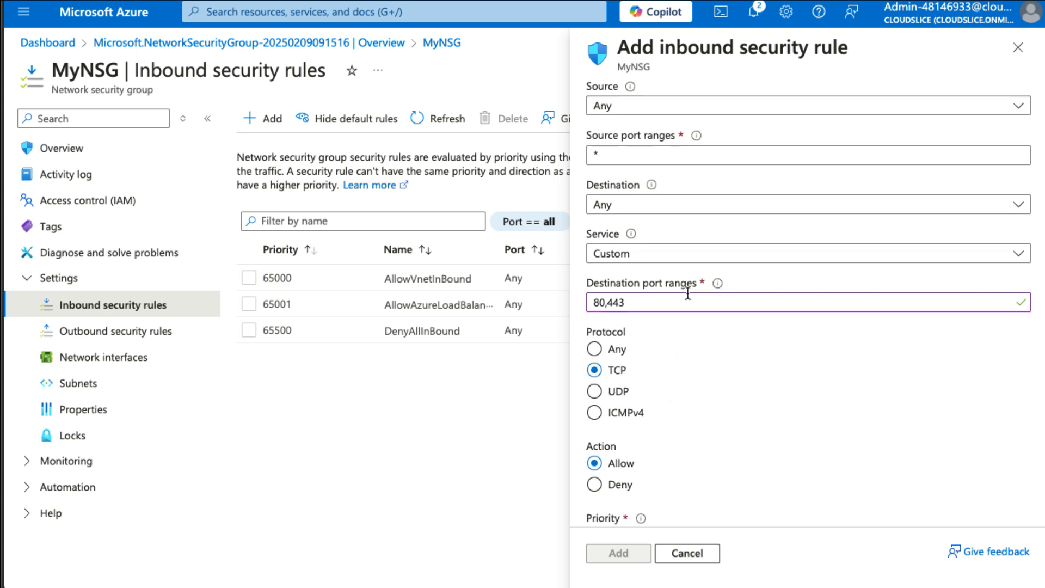
Name the inbound web rule Allow-Web-All and add it to the security group.
scroll(735, 420, down, 5)
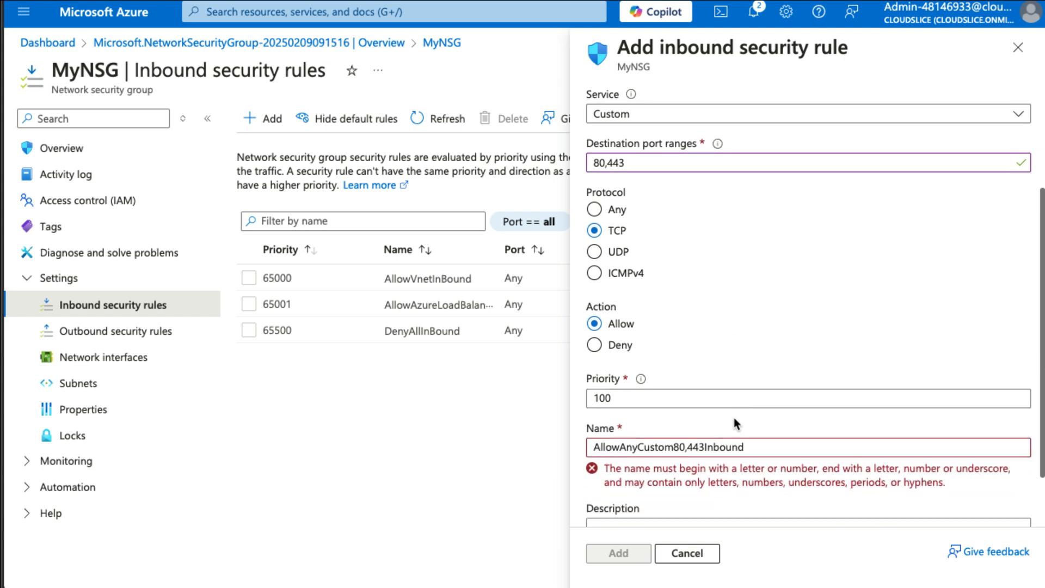
drag(620, 447, 784, 448)
text(-)
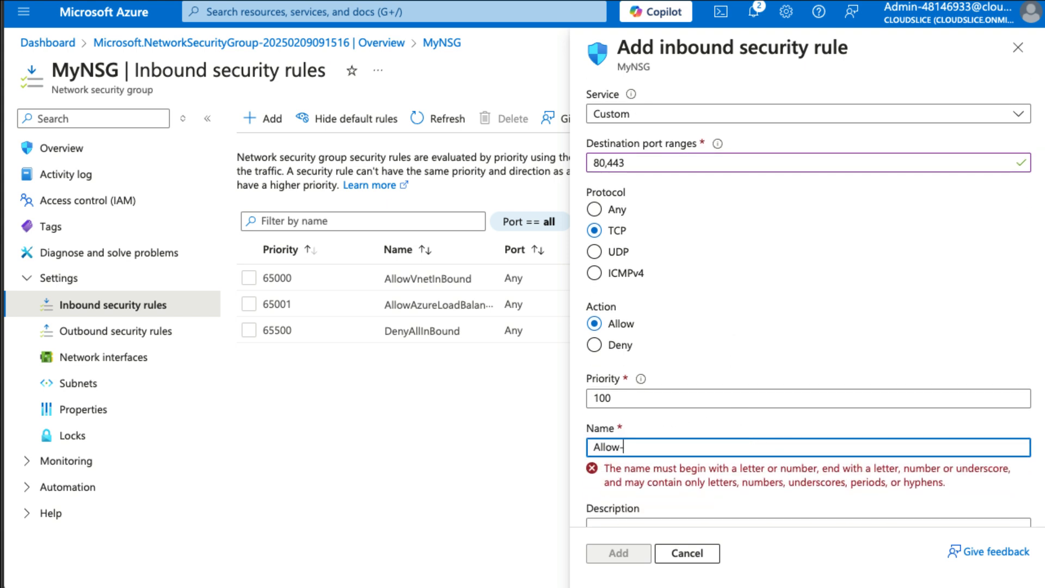
text(Web-All)
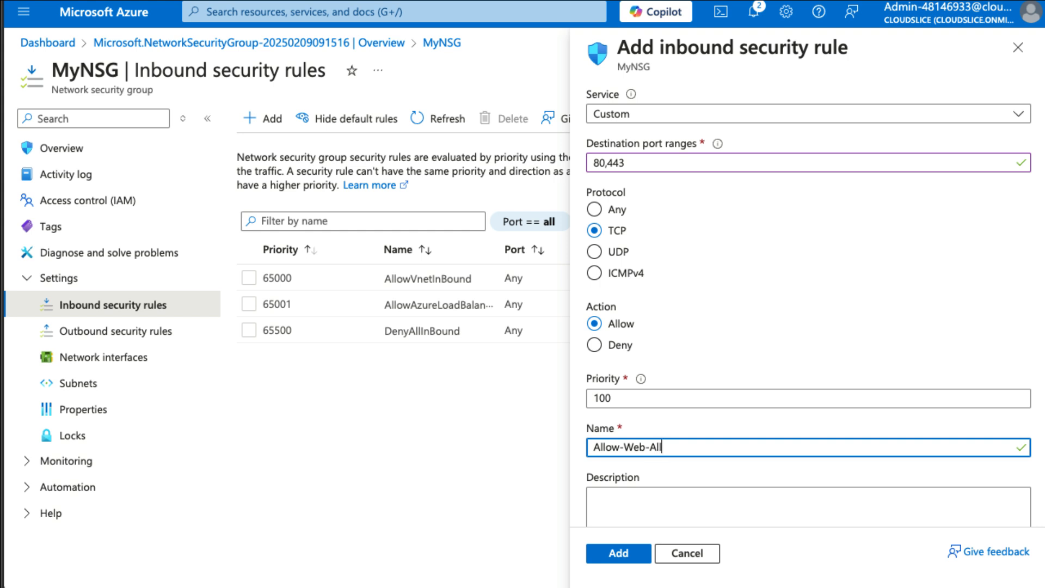
scroll(676, 522, down, 1)
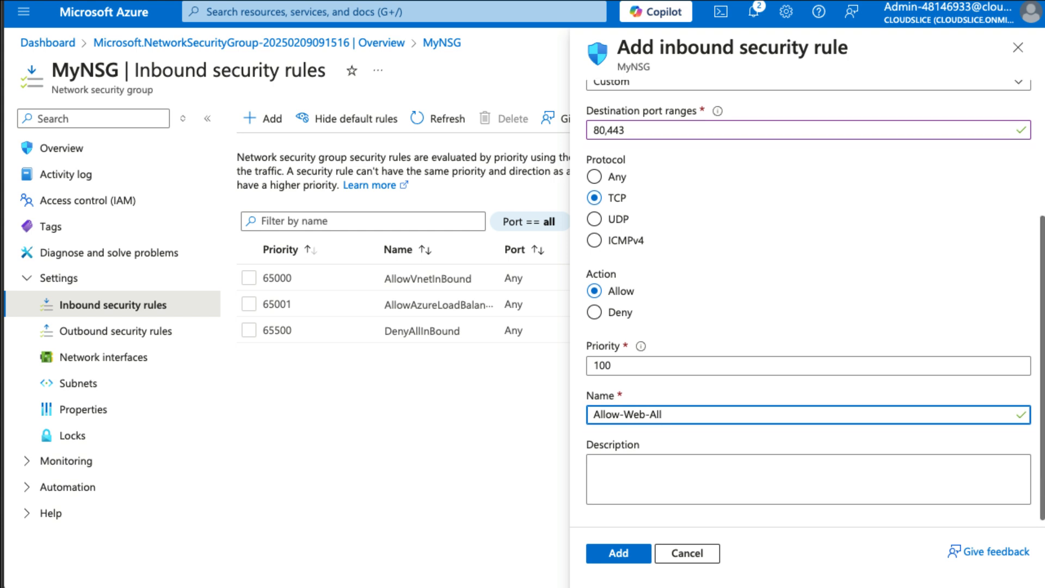
click(634, 555)
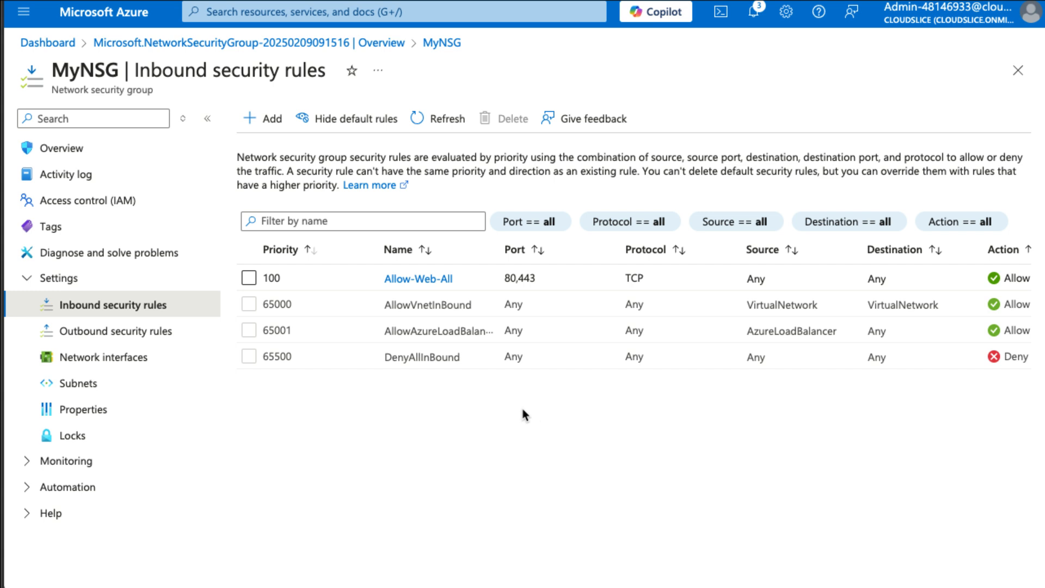
Start another inbound security rule in MyNSG with RDP as its service.
click(273, 119)
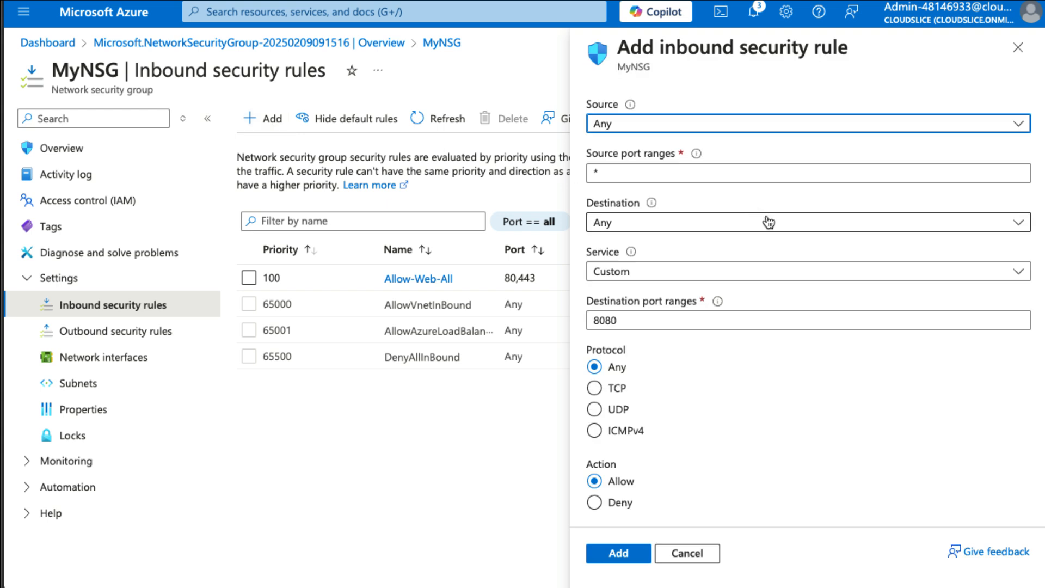
click(678, 272)
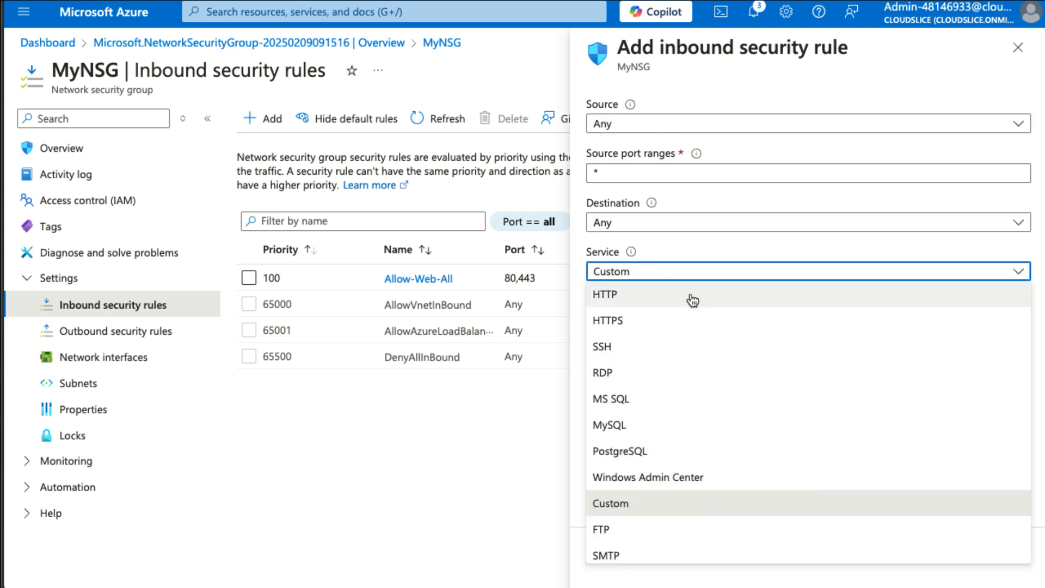
click(677, 380)
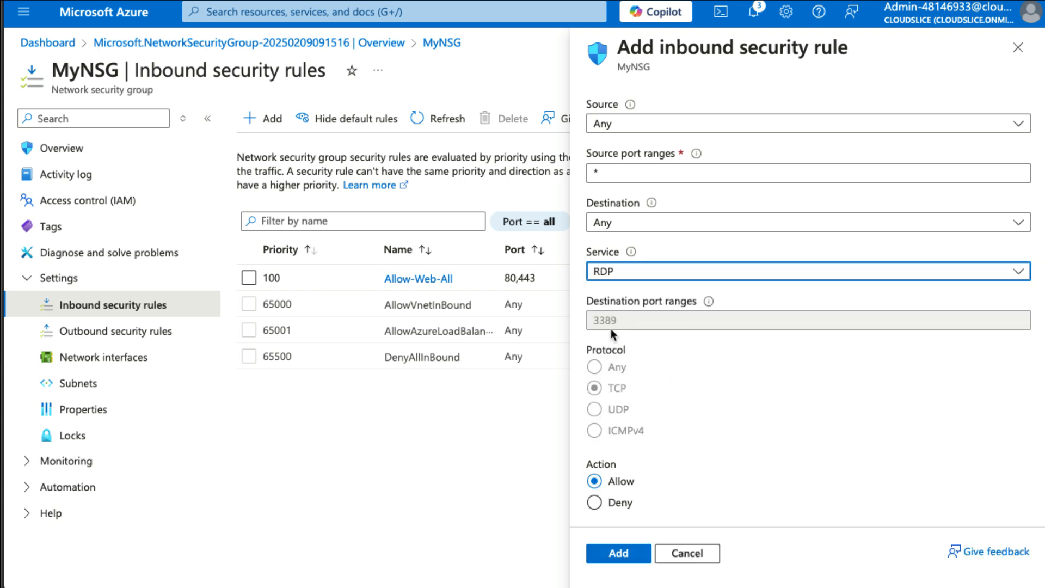
scroll(649, 456, down, 2)
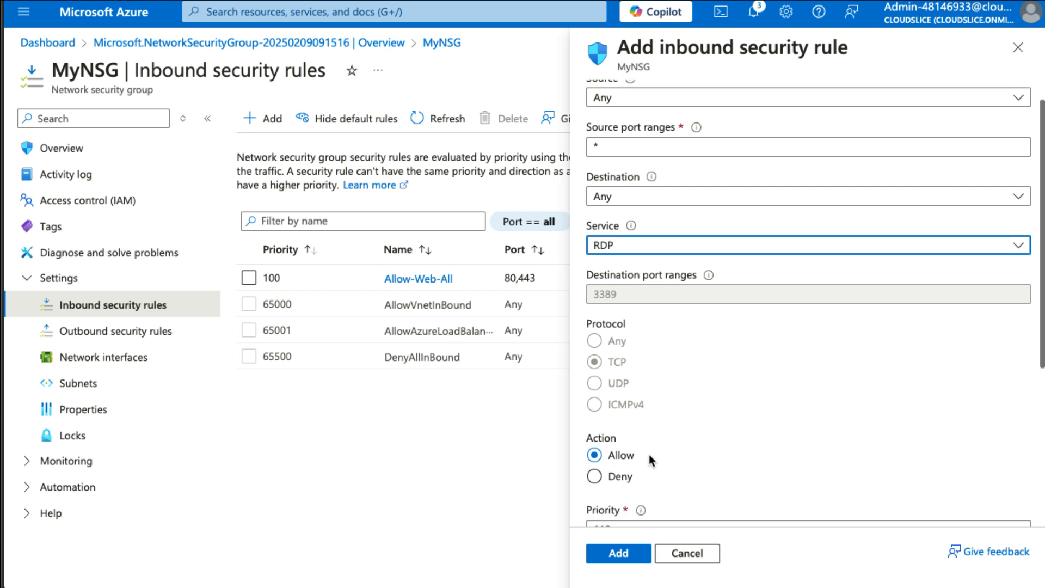
scroll(649, 454, down, 2)
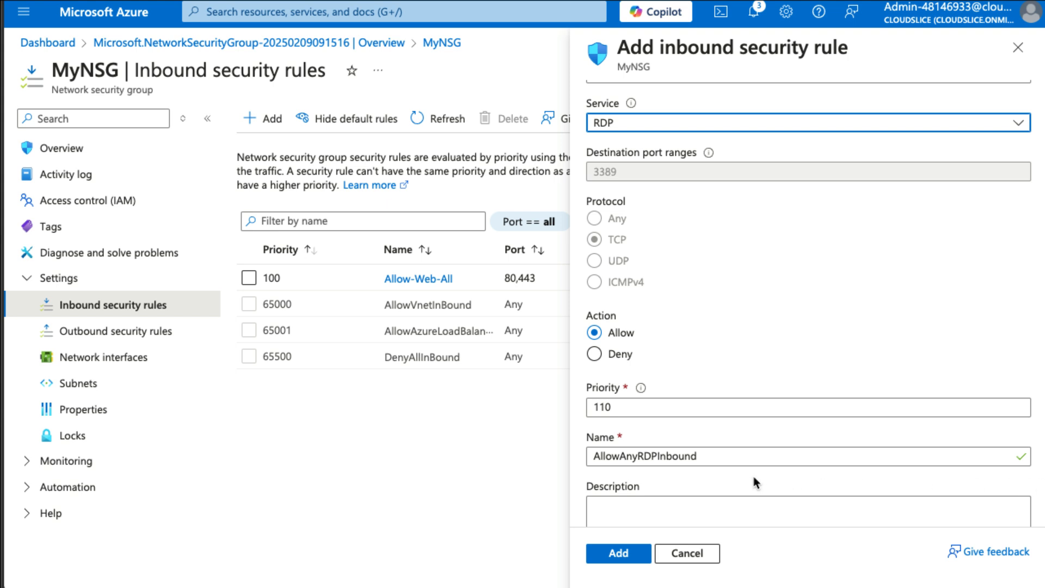
Name the RDP rule Allow-RDP-All and add it to the security group.
click(660, 455)
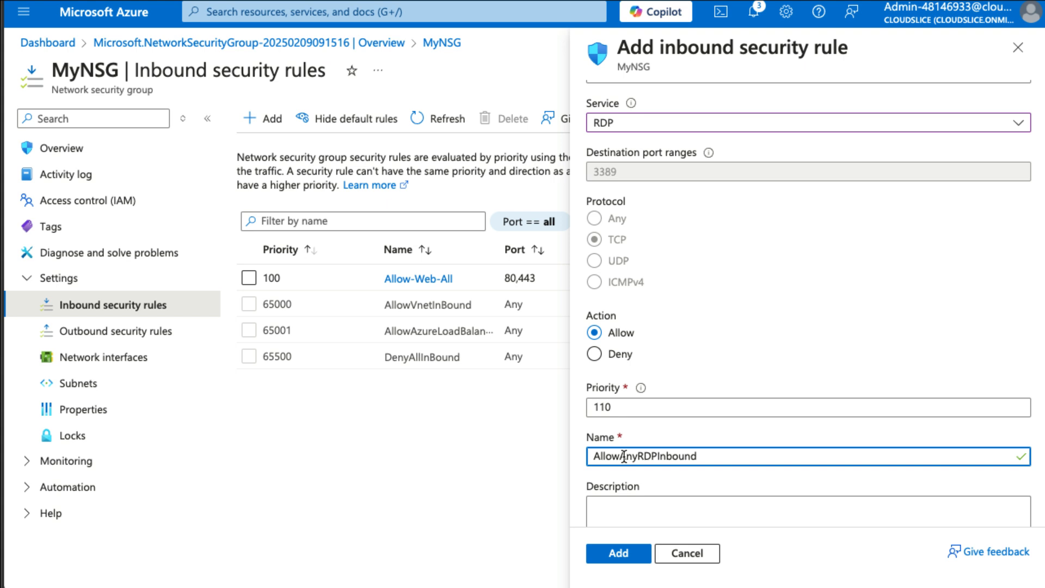
drag(625, 457, 776, 469)
key(BackSpace)
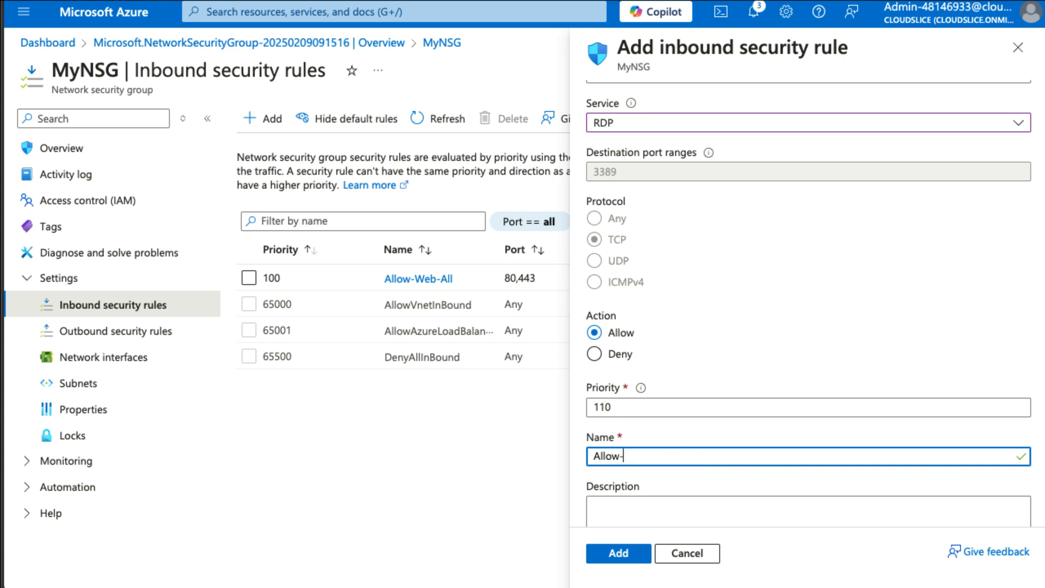
text(-RDP-All)
click(626, 561)
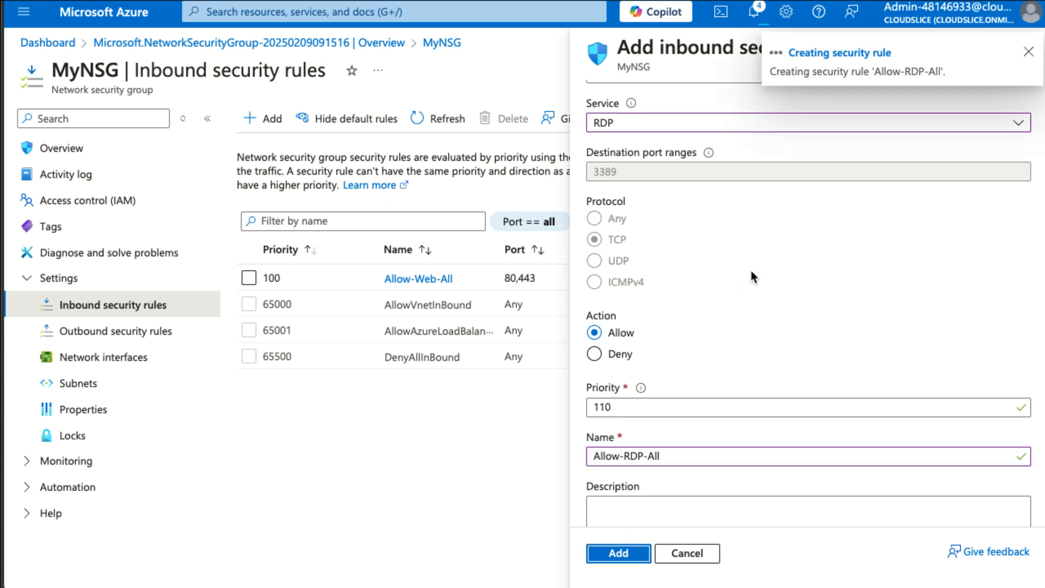